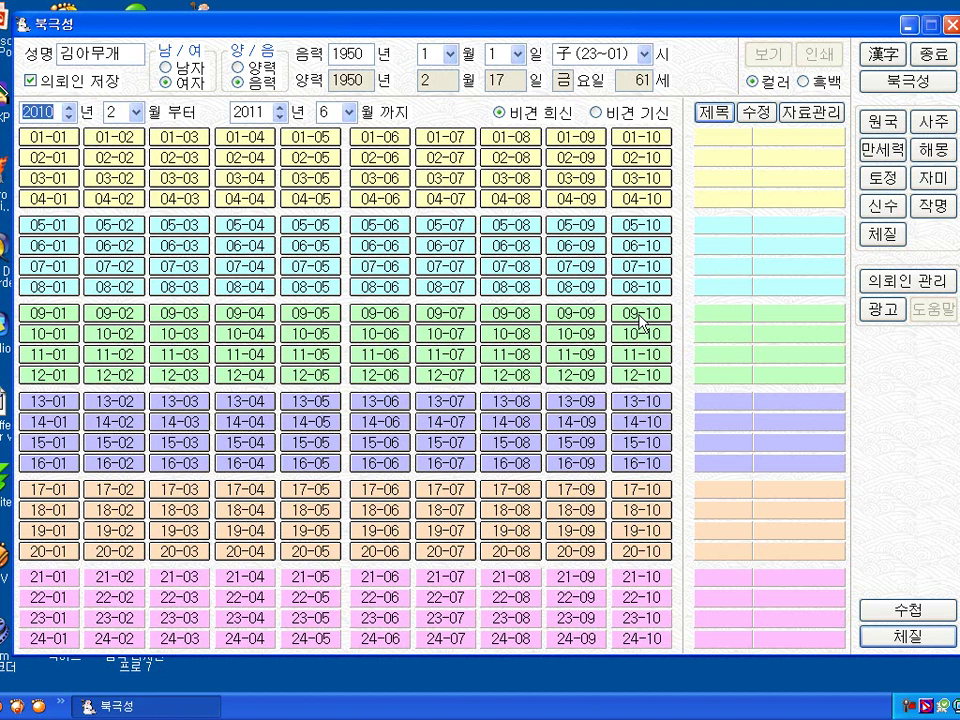
- Open the 월별체질 data management dialog and import the monthly constitution data file
left_click(811, 113)
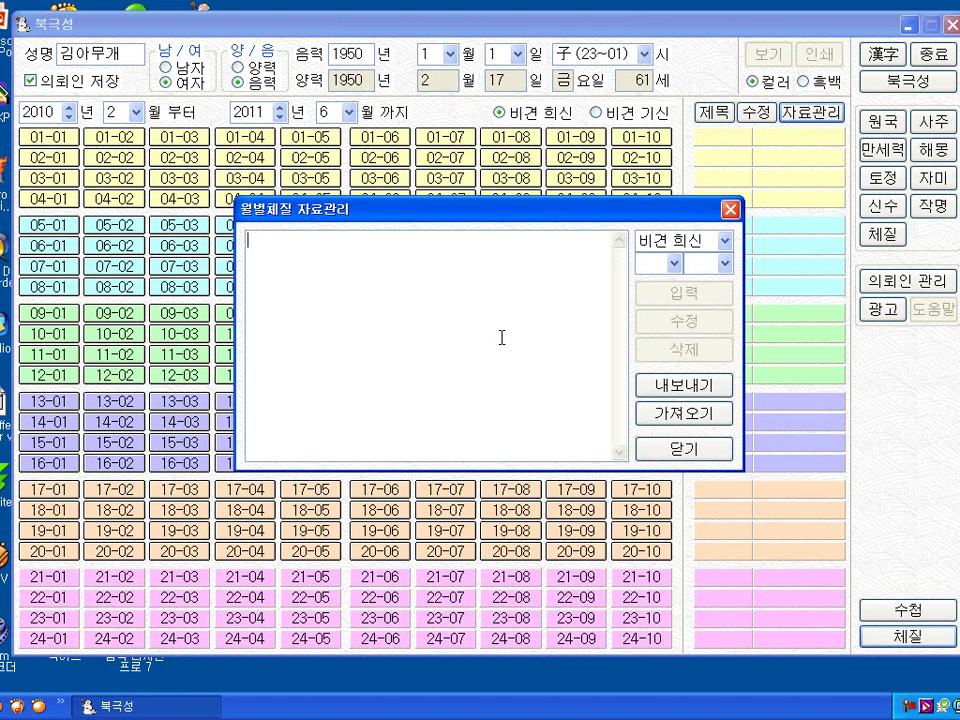
left_click(692, 419)
left_click(441, 372)
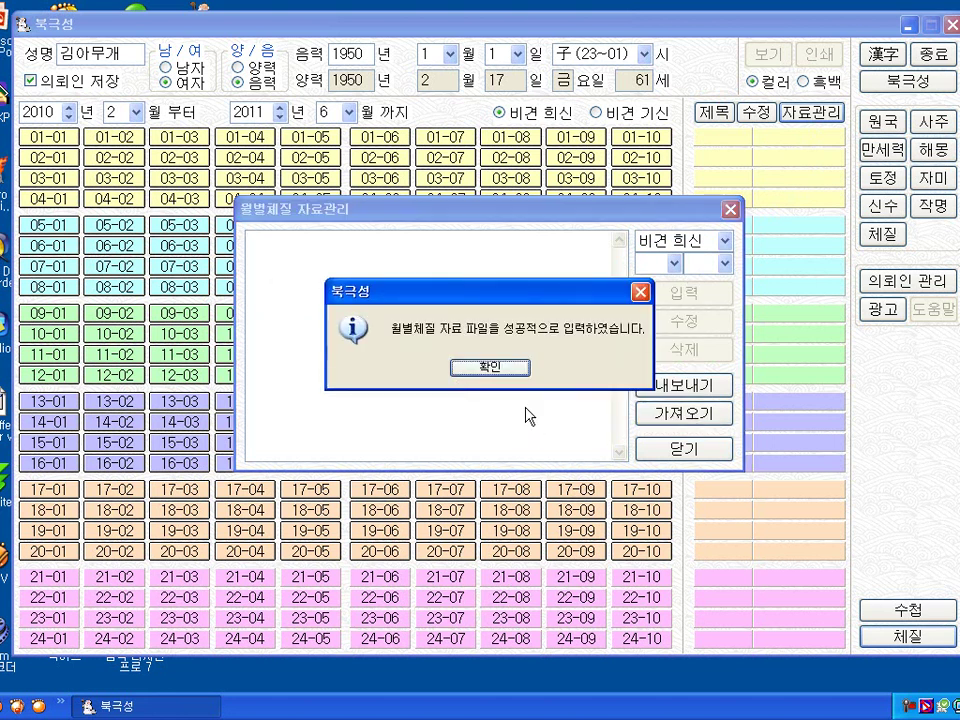
left_click(504, 366)
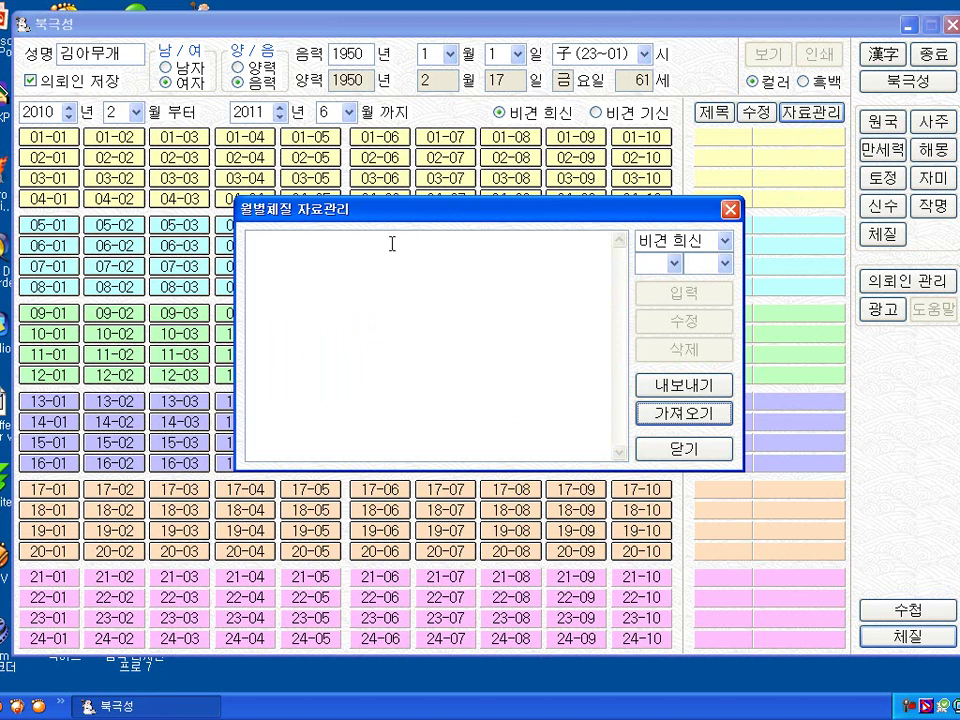
- Export the monthly constitution data to the 북극성월별체질자료 file in 내 문서
left_click(683, 385)
left_click(452, 372)
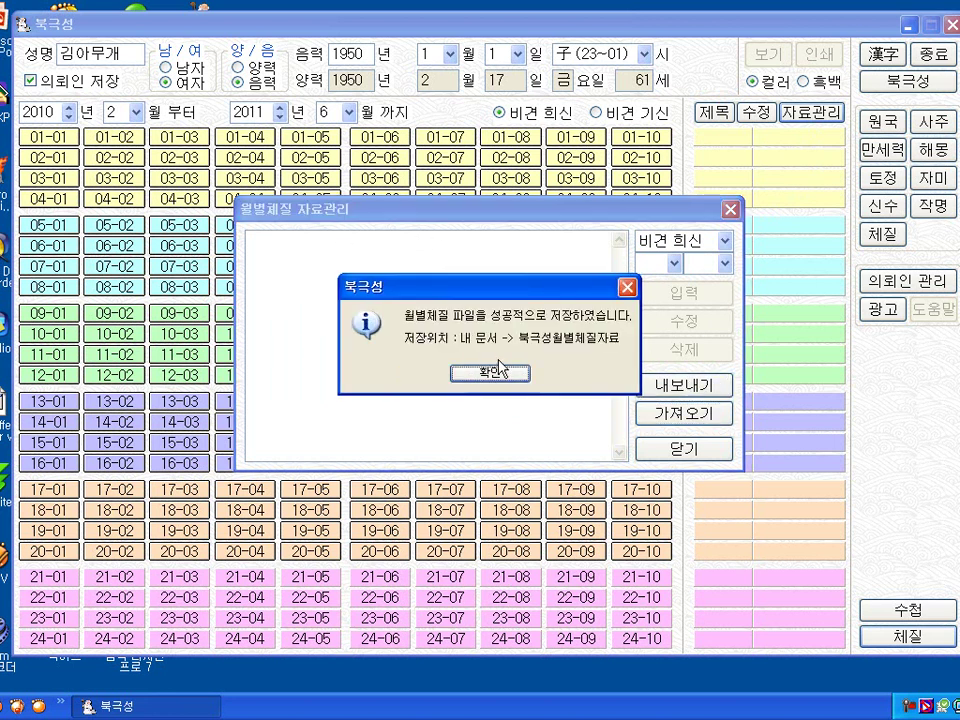
left_click(496, 371)
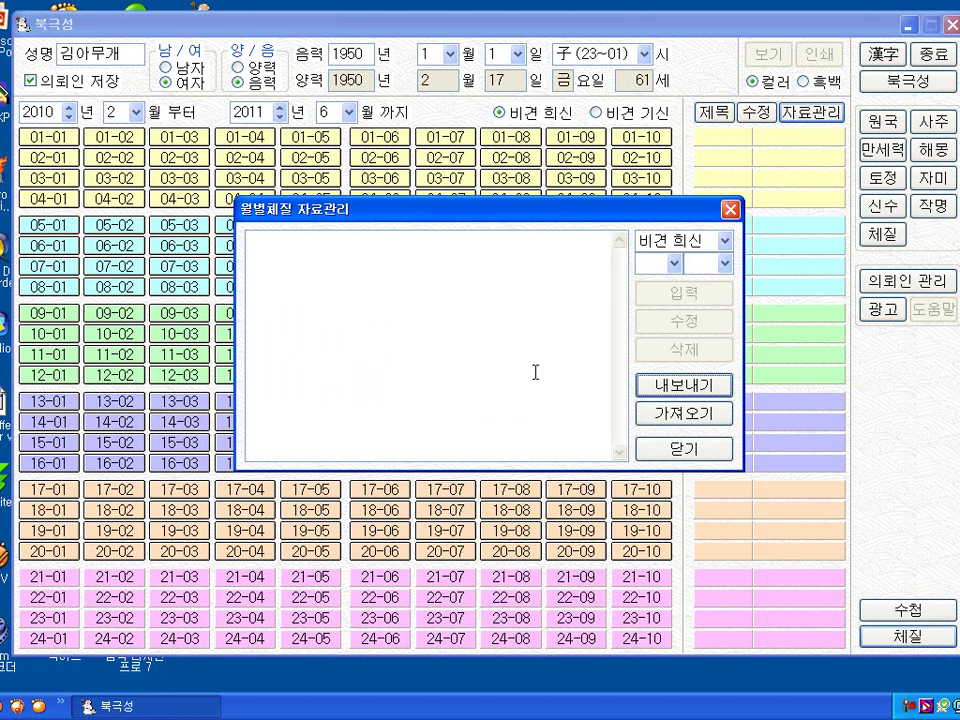
- Import the exported 북극성월별체질자료 file back into the monthly constitution data
left_click(683, 416)
left_click(441, 369)
key("Return")
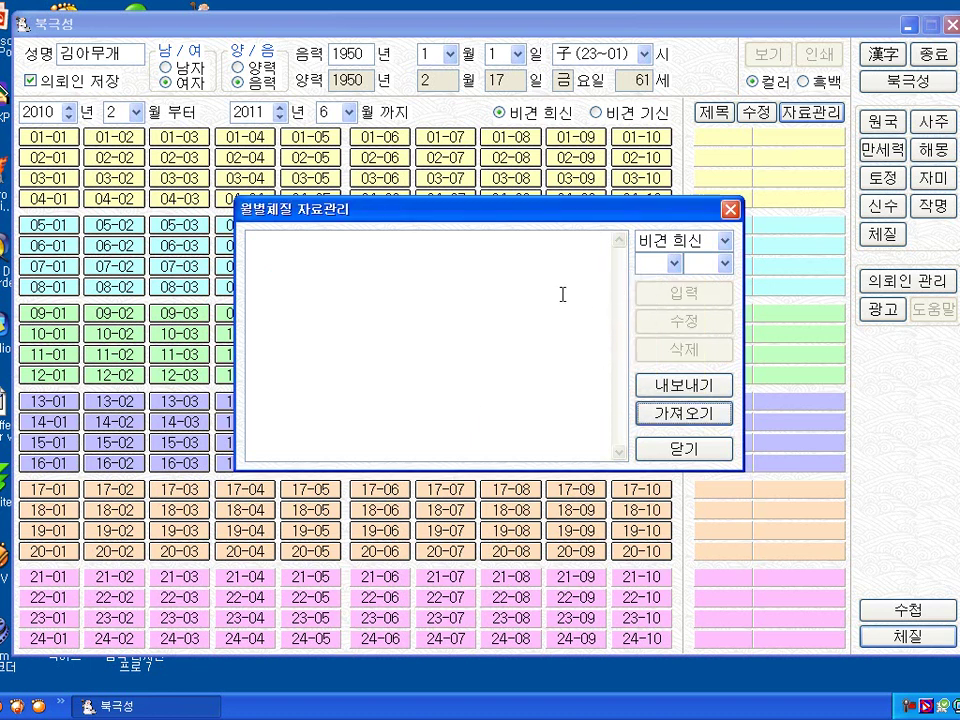
- Display the 비견 희신 text for entry 01-01, read it, and close the data management dialog
left_click(678, 263)
left_click(648, 280)
left_click(725, 264)
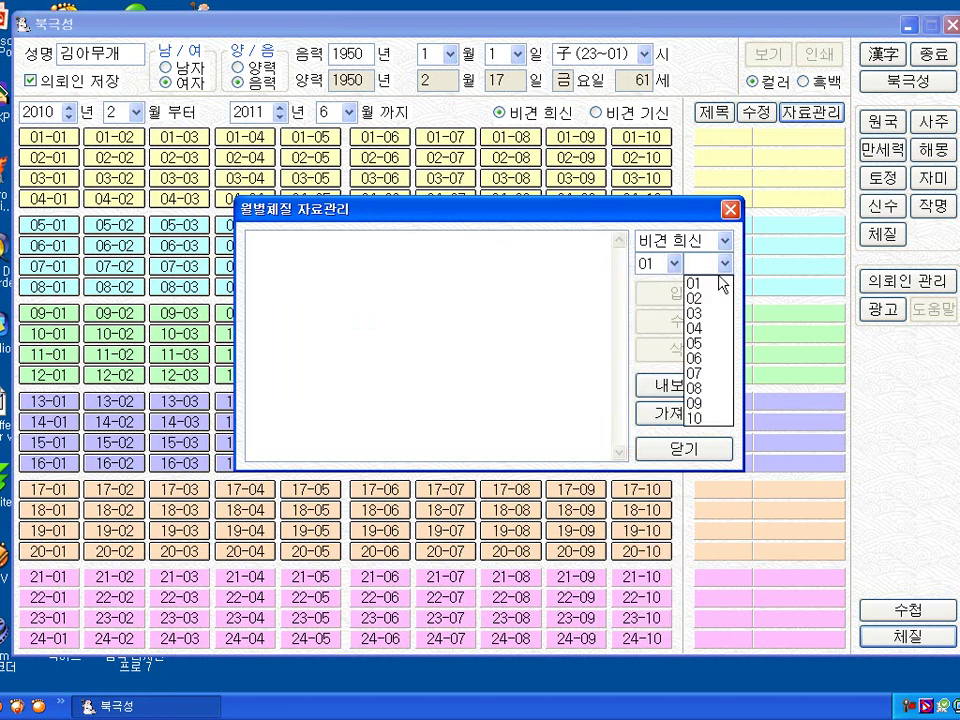
left_click(690, 281)
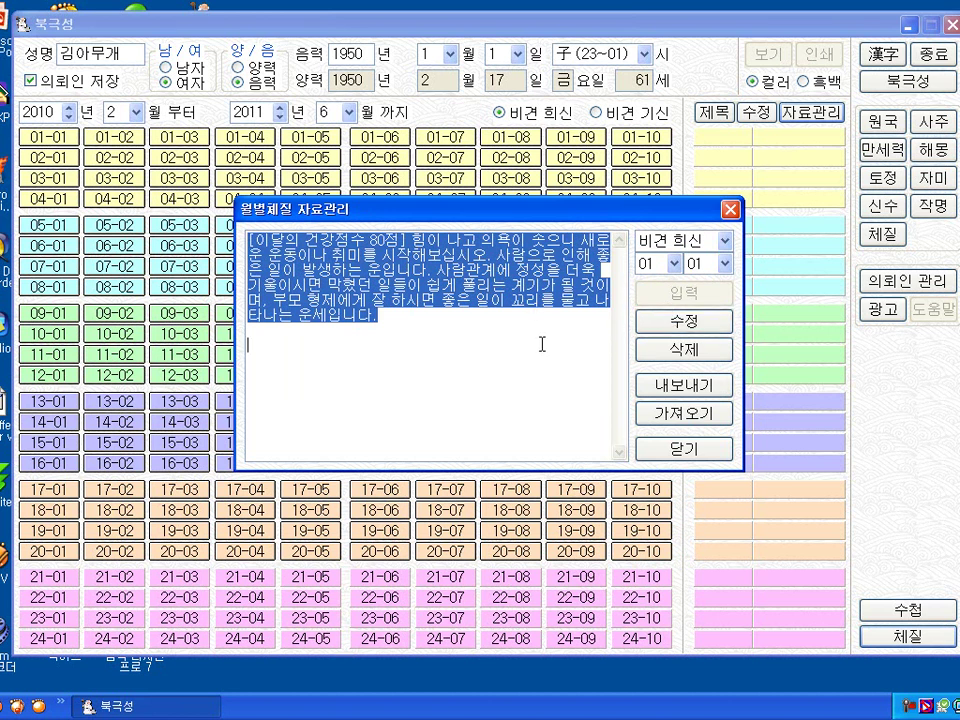
left_click(675, 450)
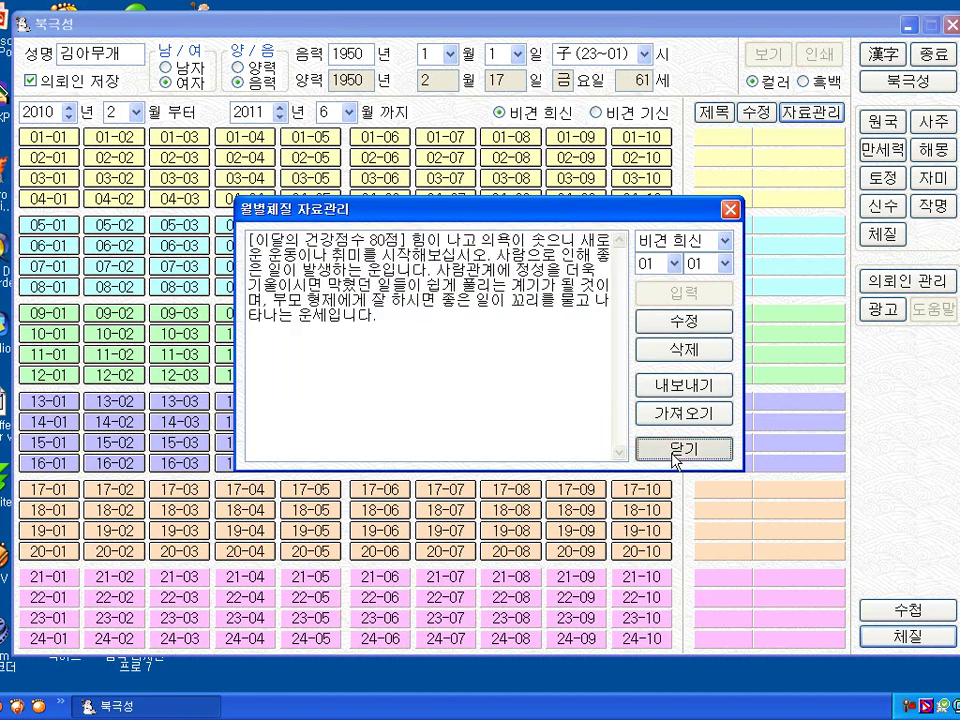
- Reopen 월별체질 data management under 비견 희신, import the monthly data file once more, and close the dialog
left_click(805, 116)
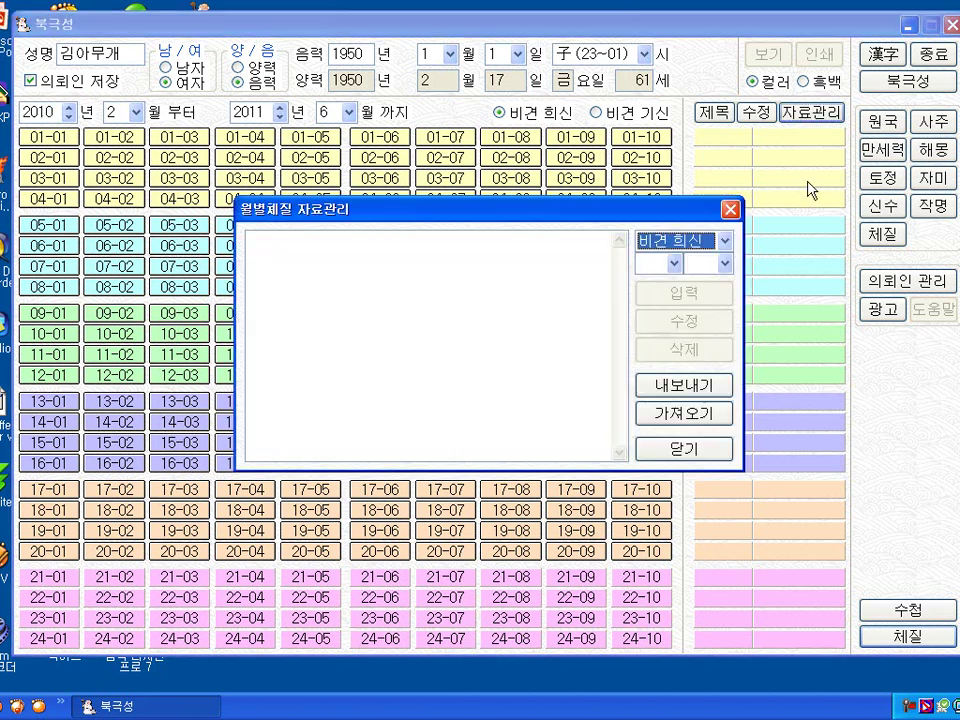
left_click(685, 413)
left_click(465, 381)
left_click(450, 367)
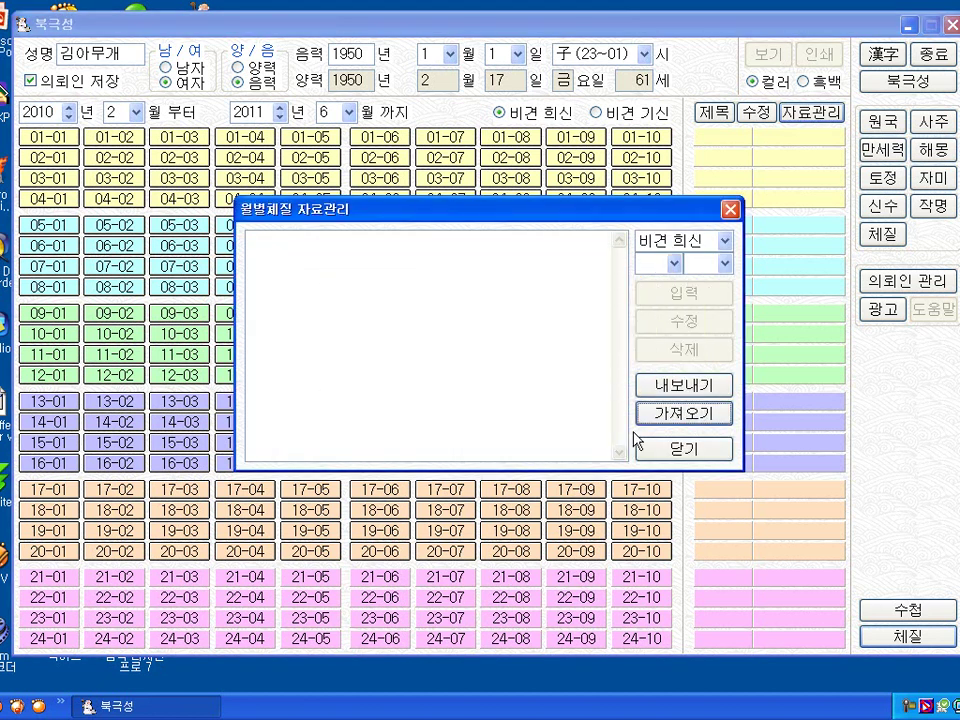
left_click(699, 452)
- Confirm "월별운세 설명입니다." as the 월별체질 title
left_click(714, 112)
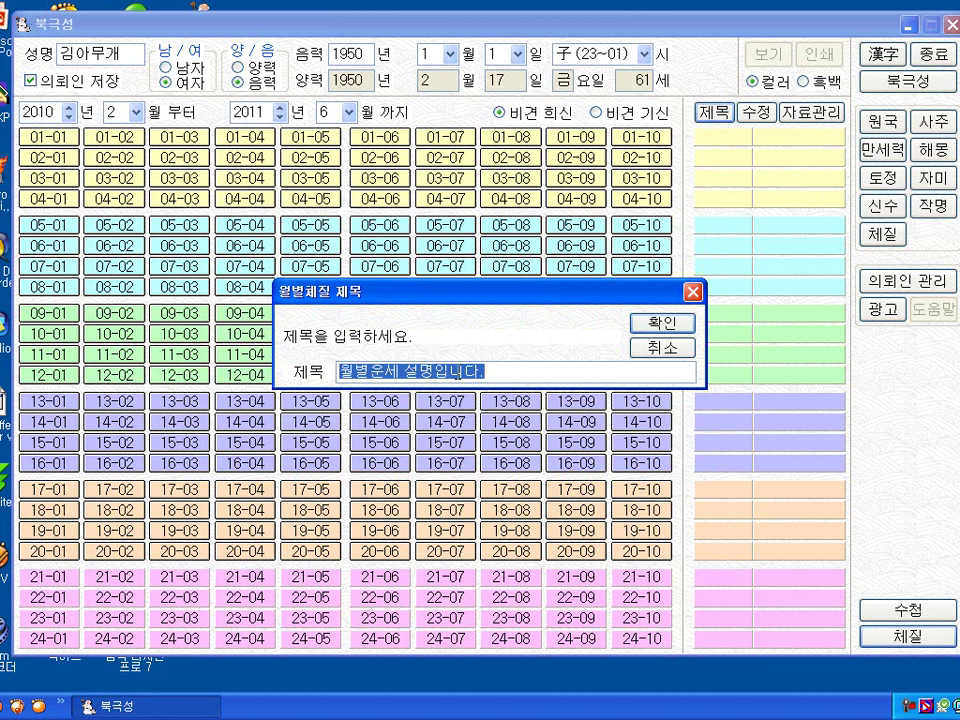
left_click(665, 326)
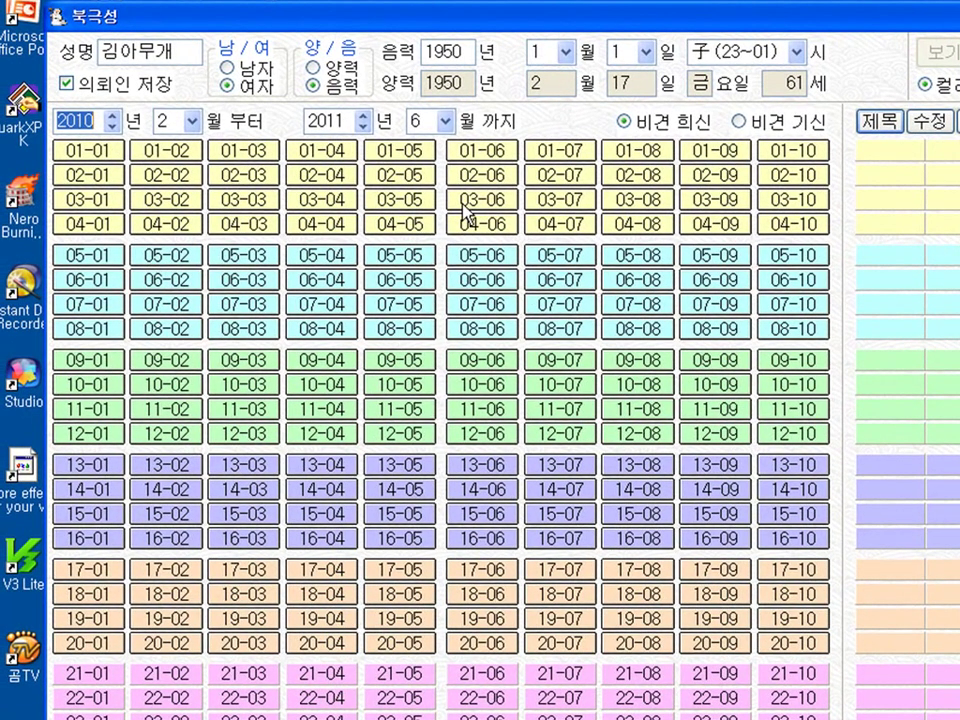
- Compare the monthly entry grids of 비견 희신 and 비견 기신, leaving 비견 기신 selected
left_click(740, 123)
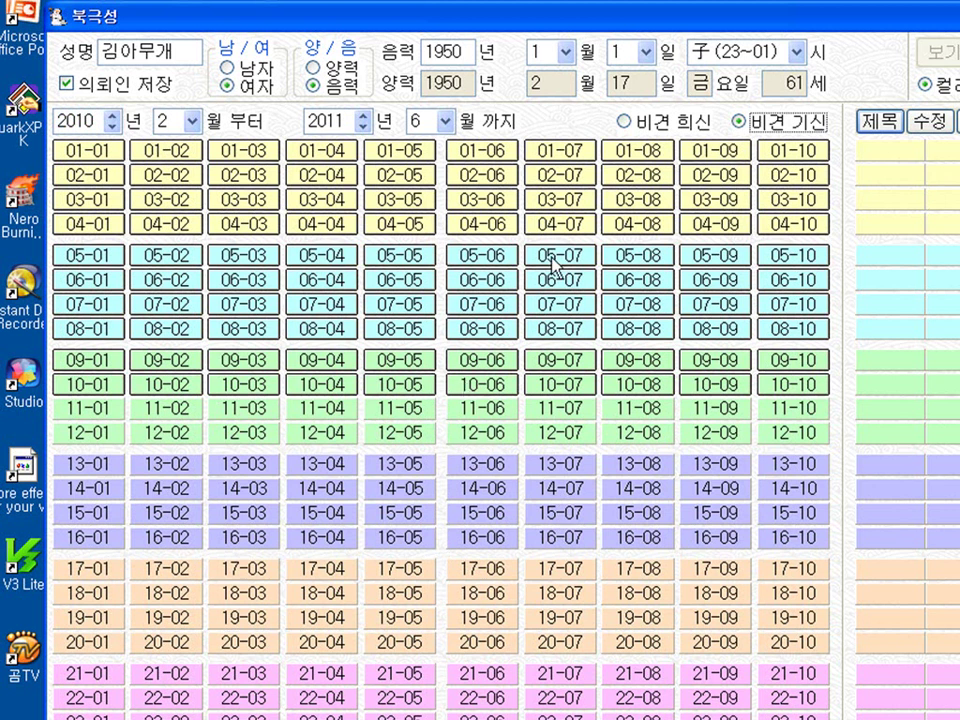
left_click(626, 122)
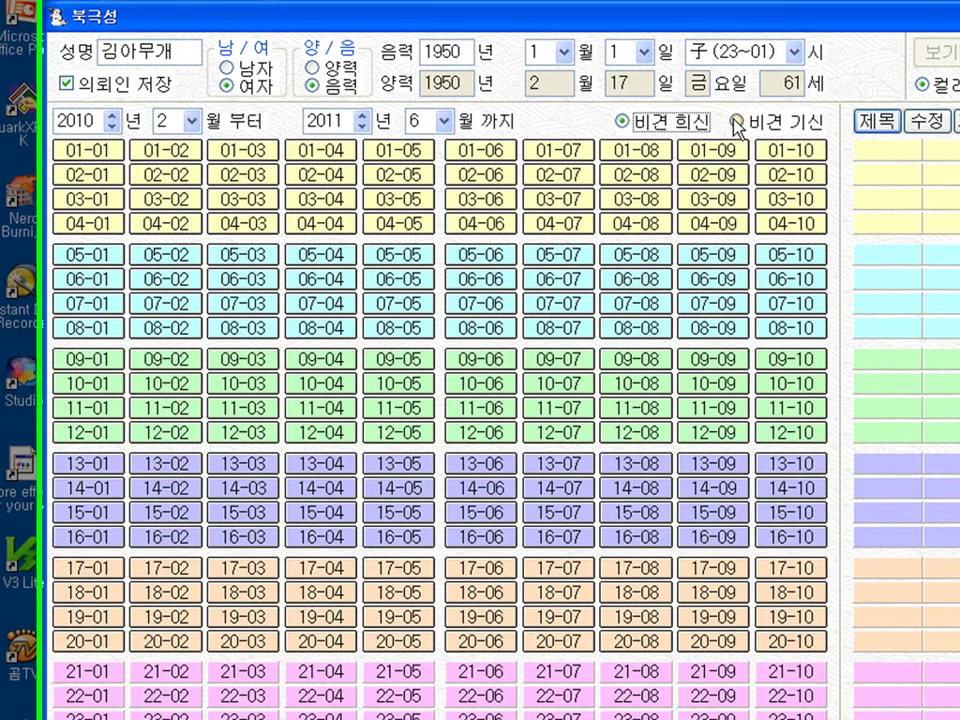
left_click(738, 123)
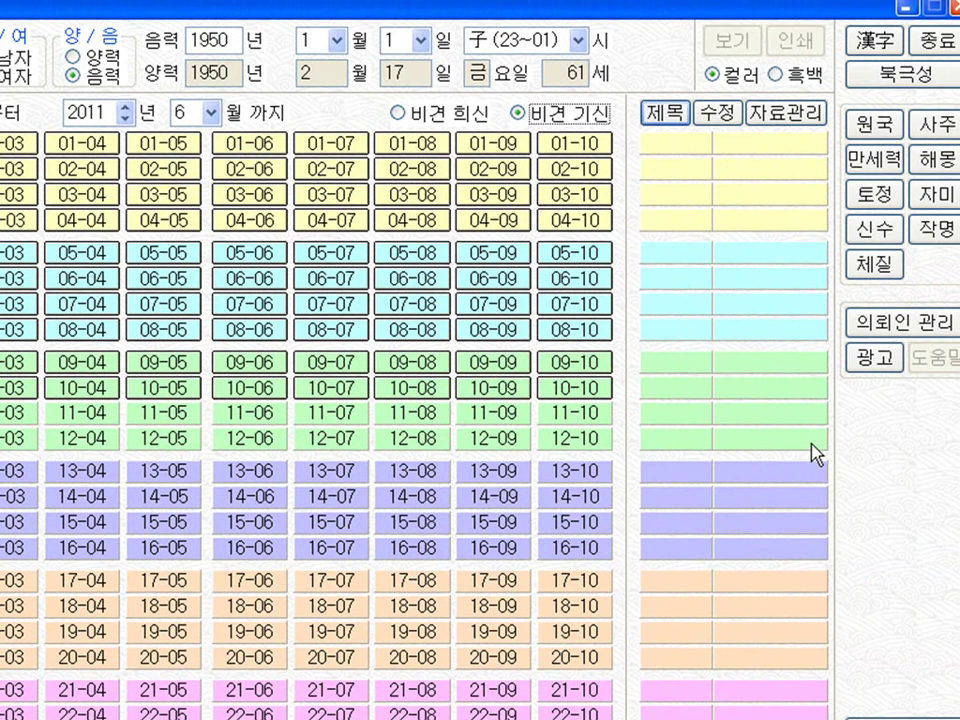
- View the general 체질 data management dialog, close it, and return to the monthly 체질 screen
left_click(874, 264)
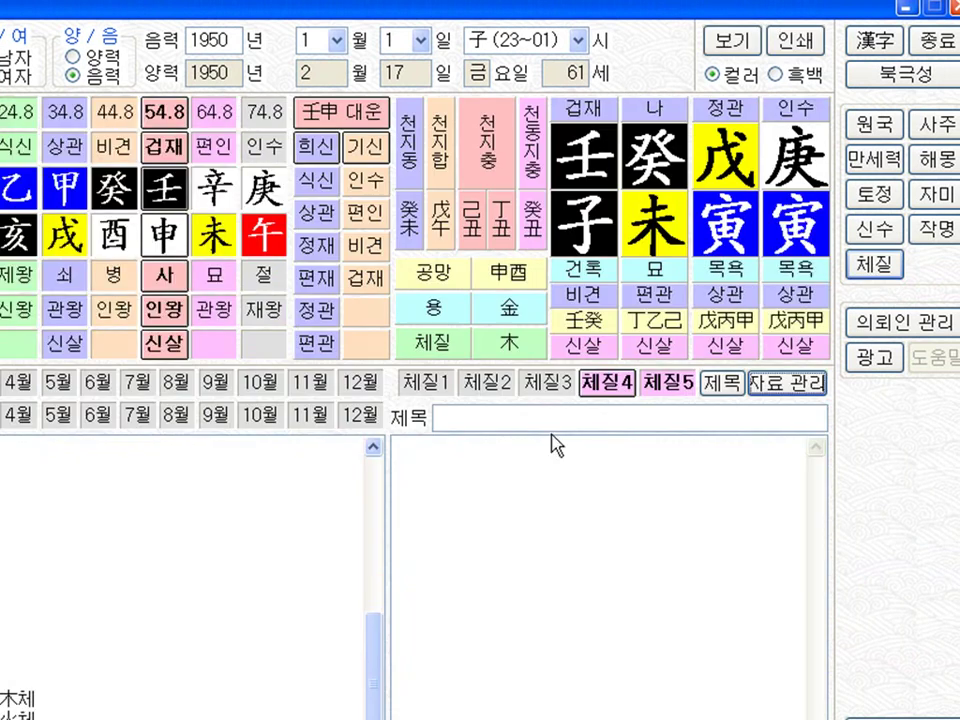
left_click(803, 390)
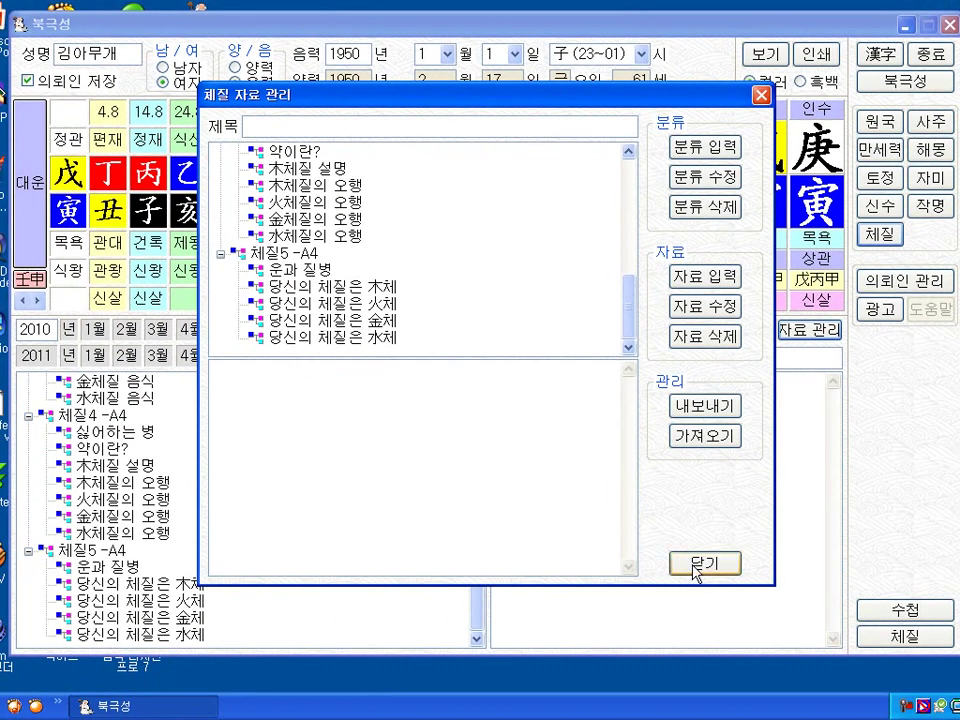
left_click(700, 564)
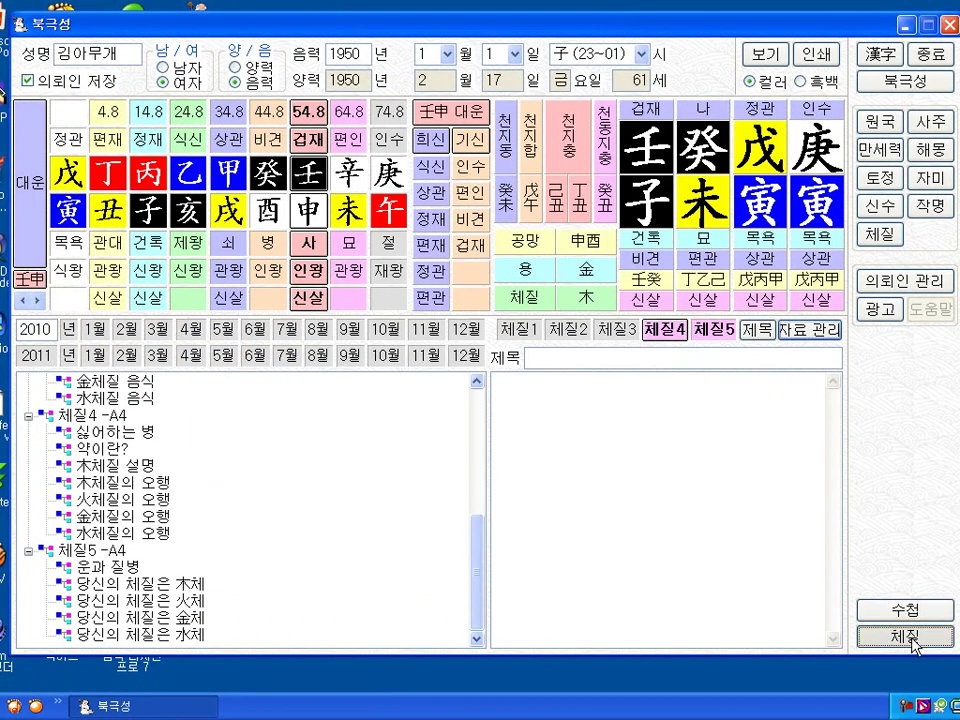
left_click(906, 635)
- Import the monthly constitution data file with 비견 기신 chosen, and close the data management dialog
left_click(800, 115)
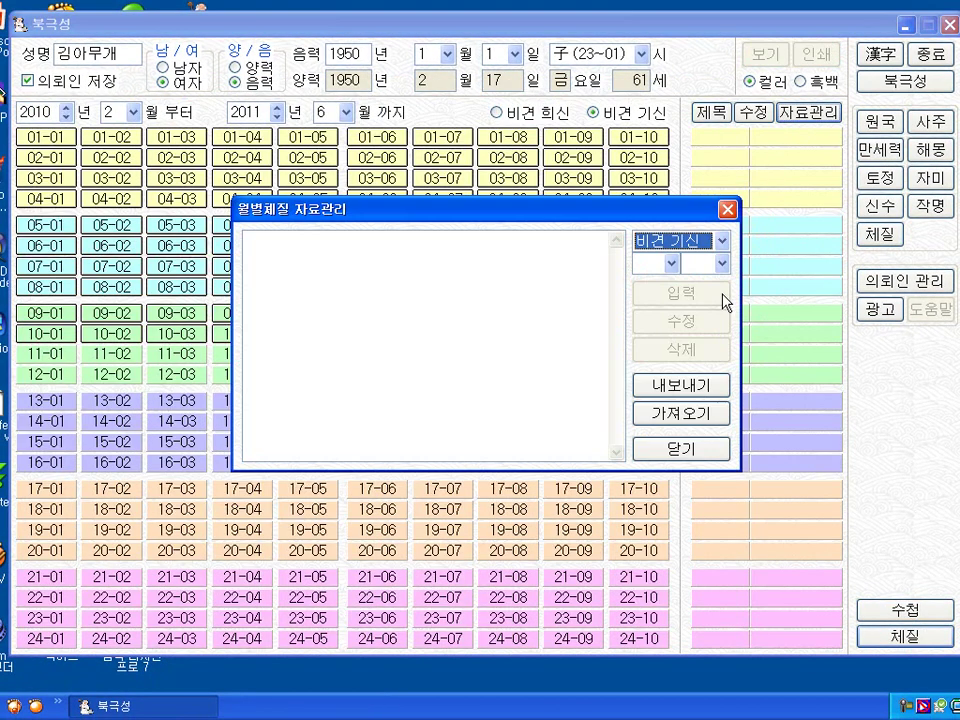
left_click(690, 414)
left_click(442, 369)
left_click(500, 370)
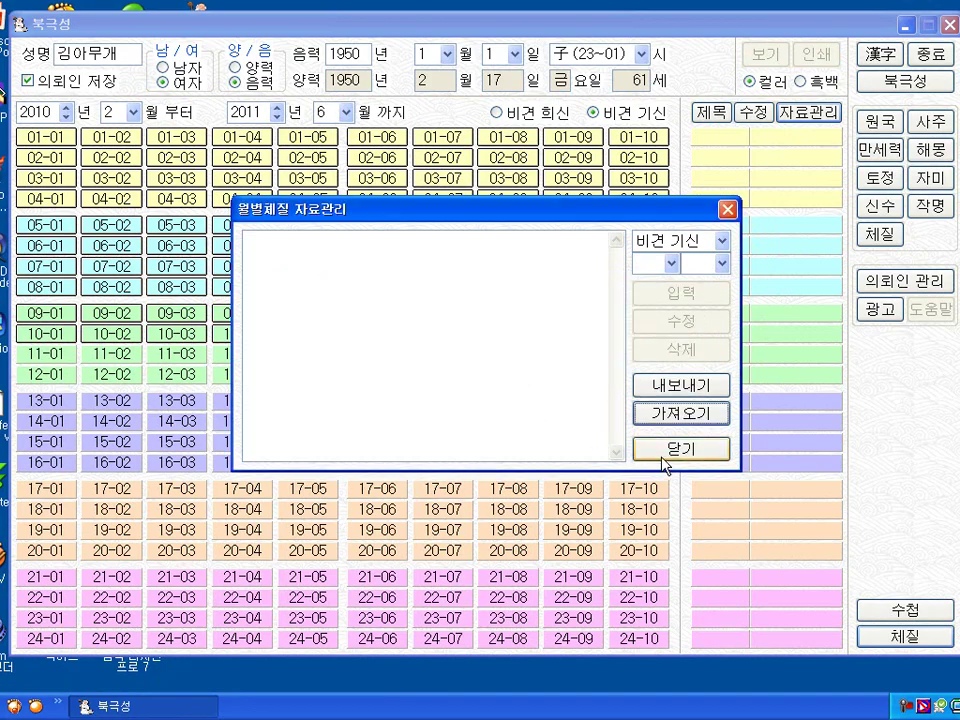
left_click(668, 452)
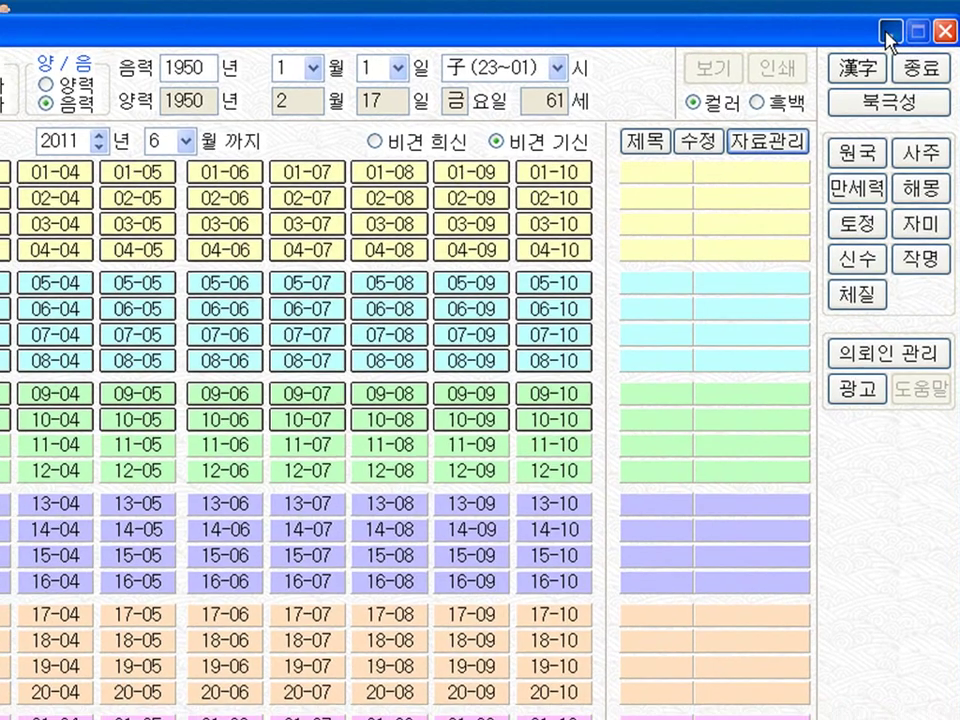
- Minimize 북극성, look for the 북극성 data files in the 내 문서 folder, and close the folder
left_click(889, 31)
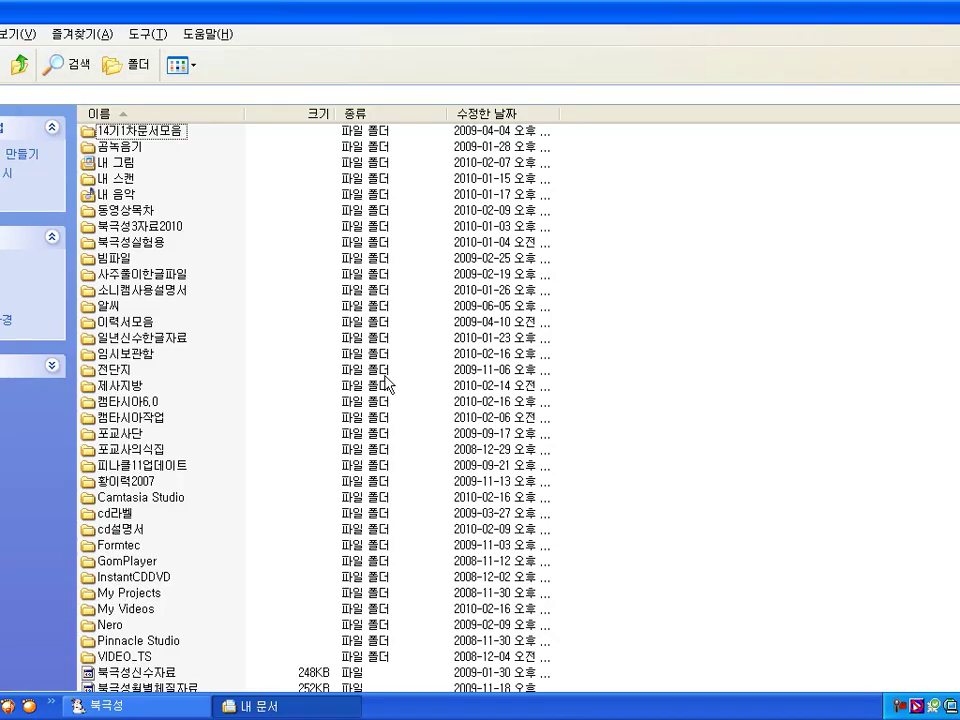
scroll(320, 400, "down", 1)
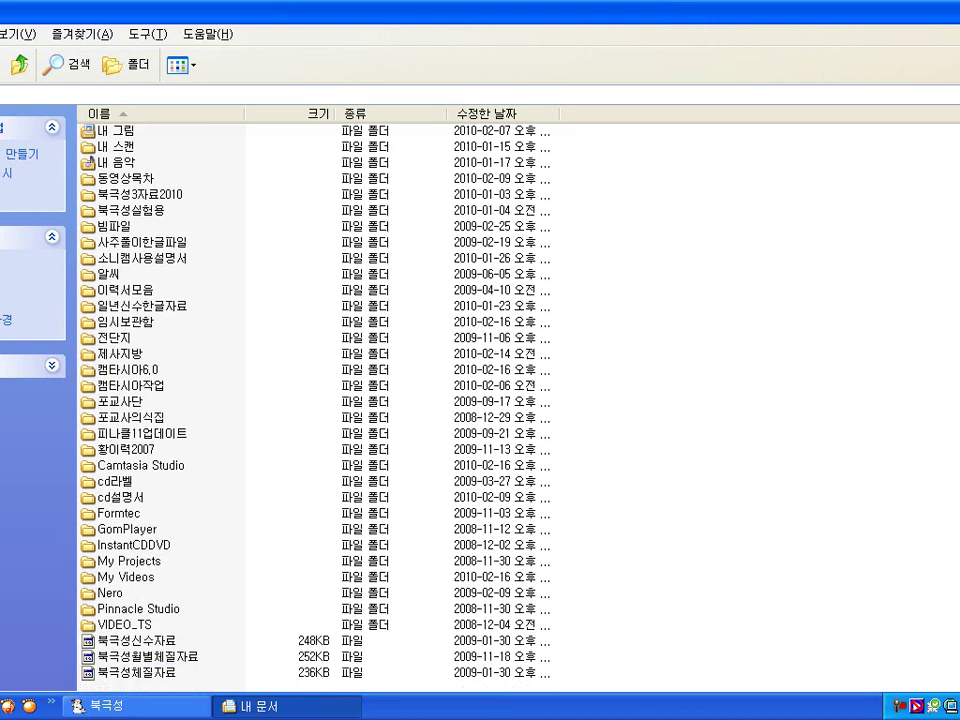
key("alt+F4")
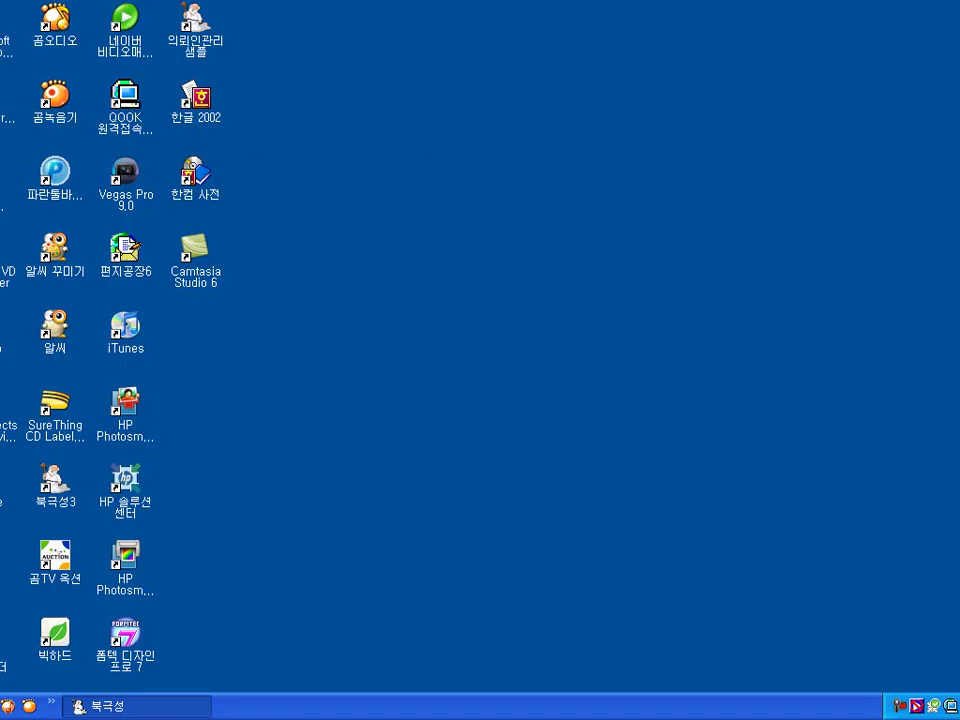
- Move the 내 문서 icon to the desktop spot after Camtasia Studio 6 and open the folder at its 북극성 files
left_click_drag(378, 218, 463, 289)
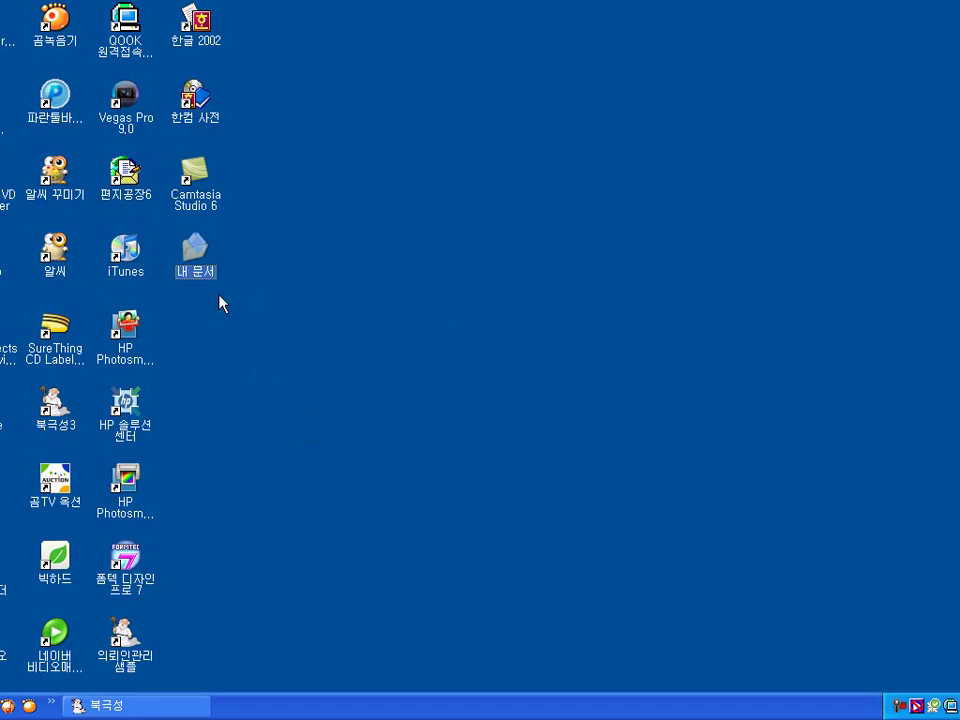
double_click(206, 259)
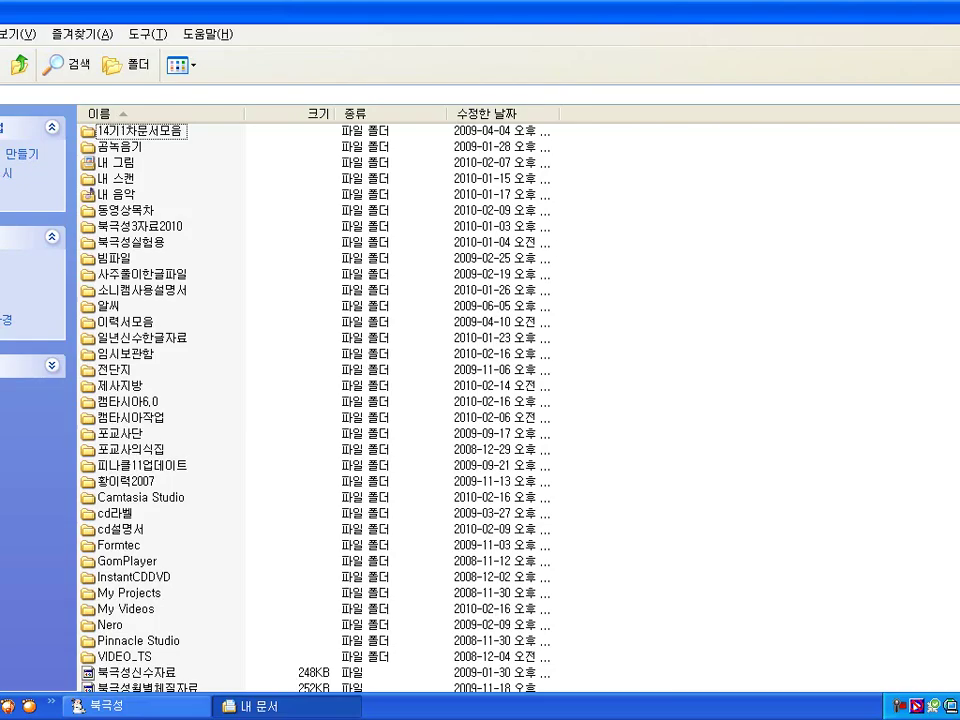
scroll(320, 400, "down", 1)
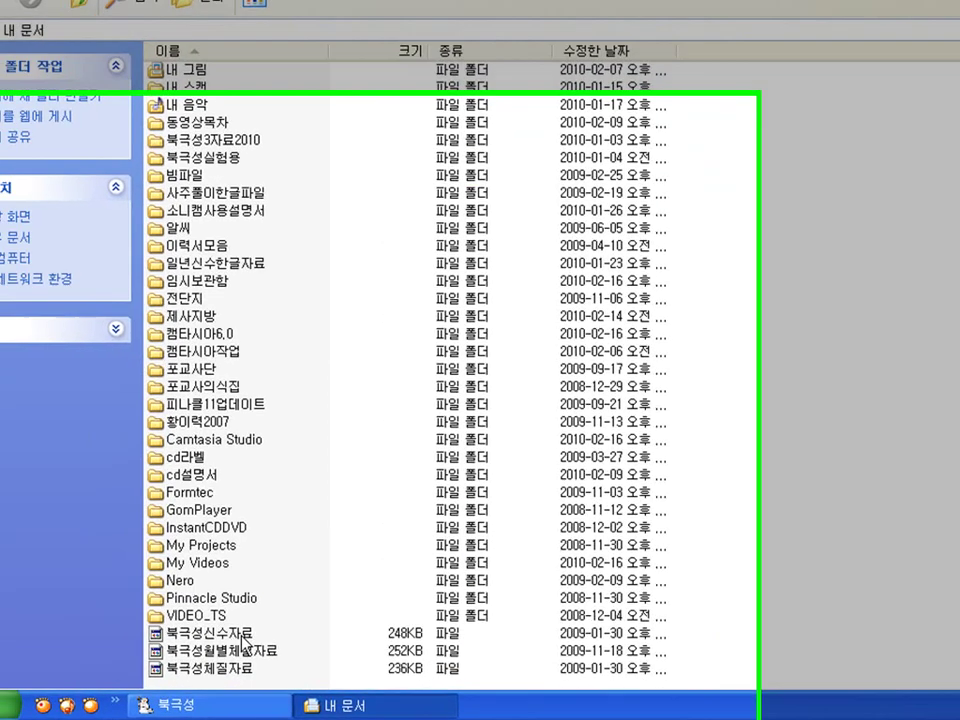
- Examine the 북극성신수자료, 북극성월별체질자료 and 북극성체질자료 files in 내 문서, and close the folder
left_click(242, 638)
left_click(238, 651)
left_click(238, 668)
left_click(241, 637)
left_click(365, 641)
left_click(365, 661)
left_click(364, 622)
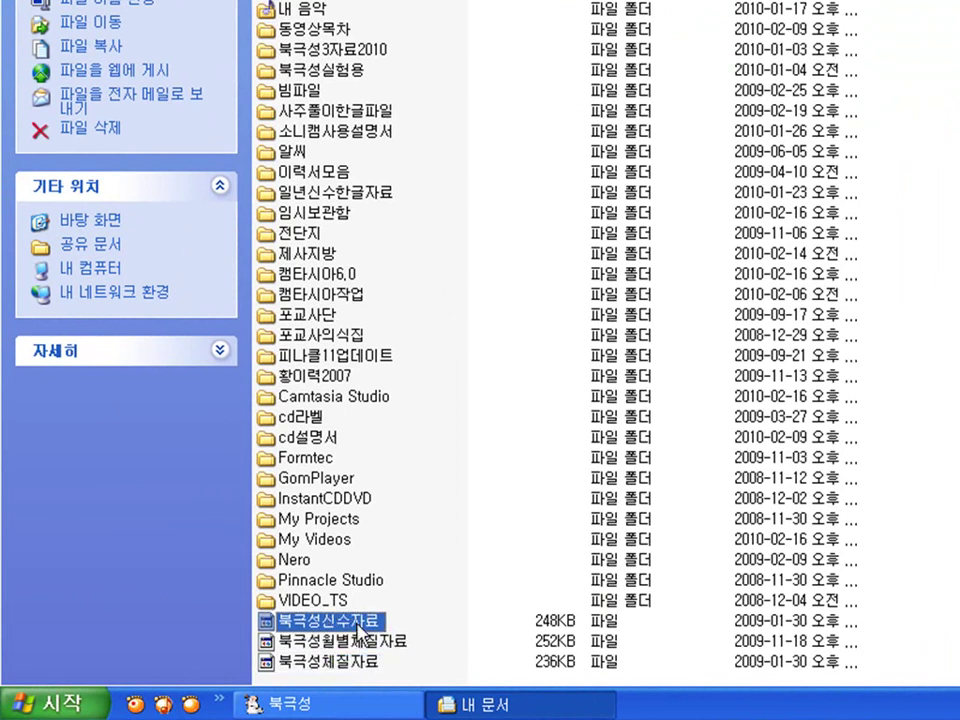
left_click(370, 642)
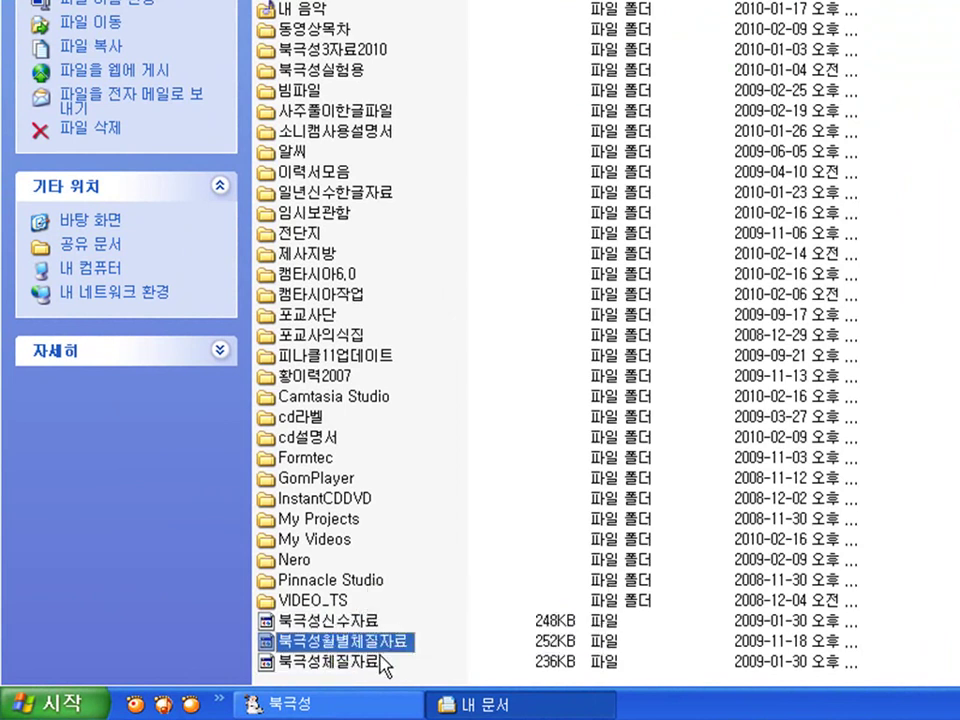
left_click(380, 664)
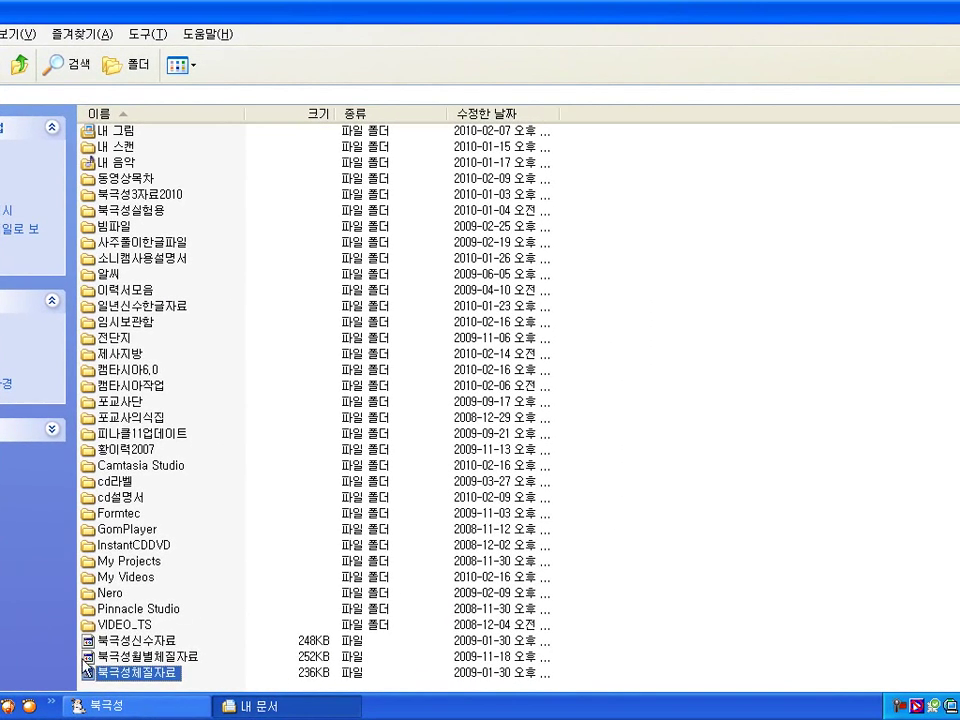
left_click(150, 641)
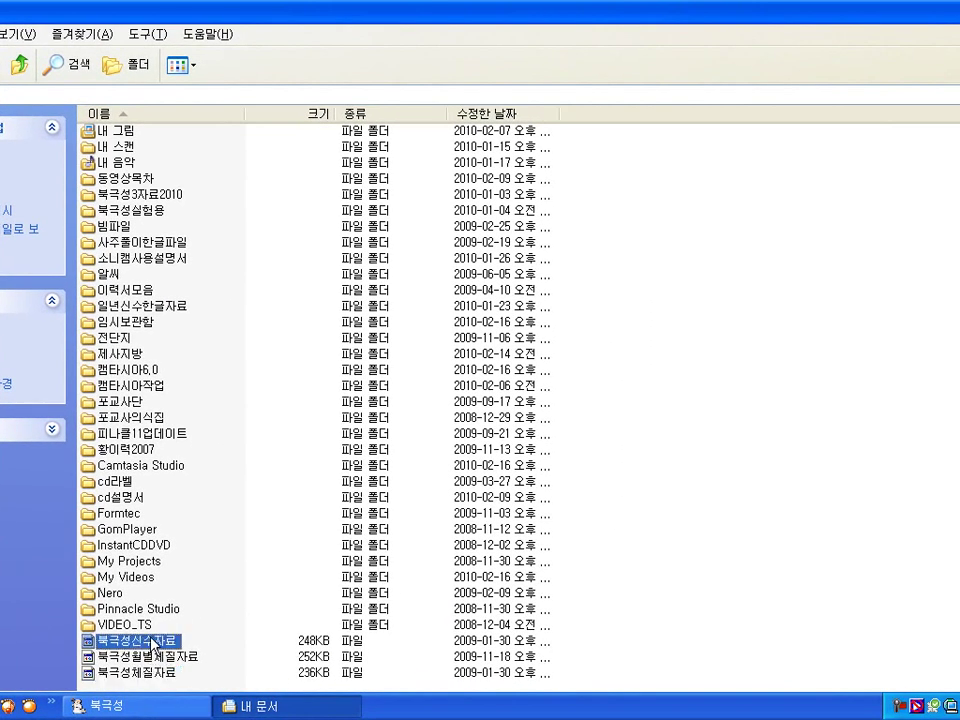
left_click(150, 657)
left_click(150, 673)
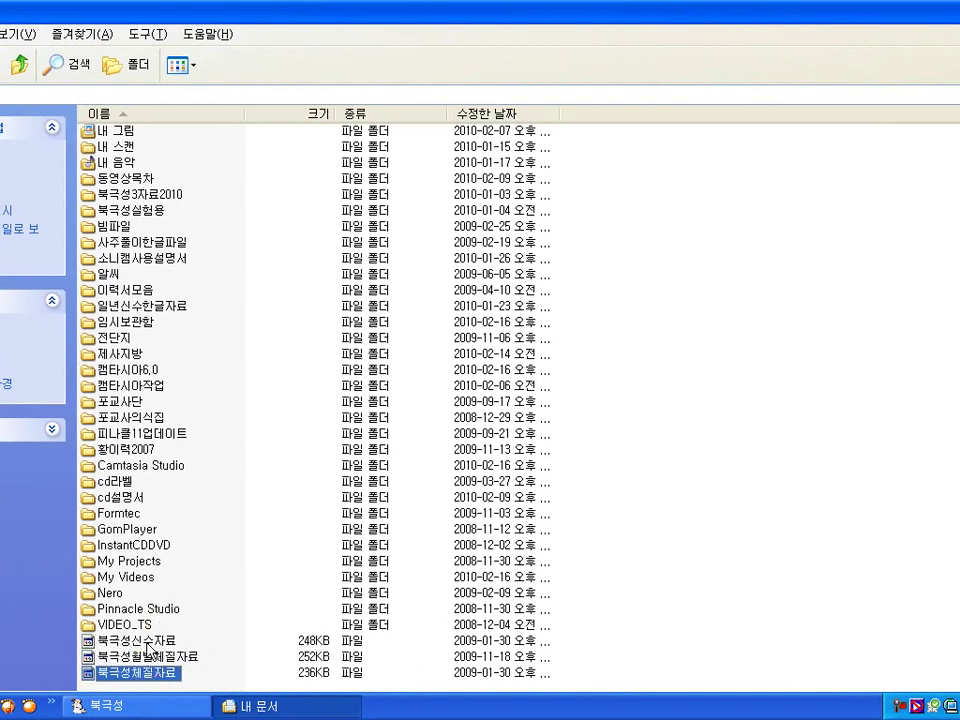
left_click(160, 642)
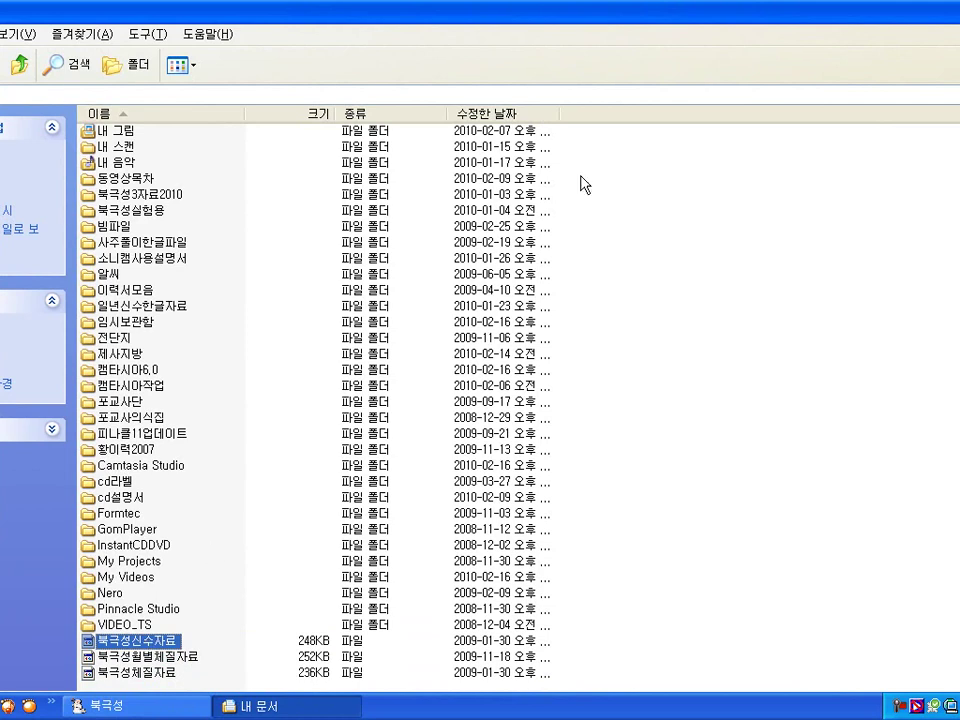
key("alt+F4")
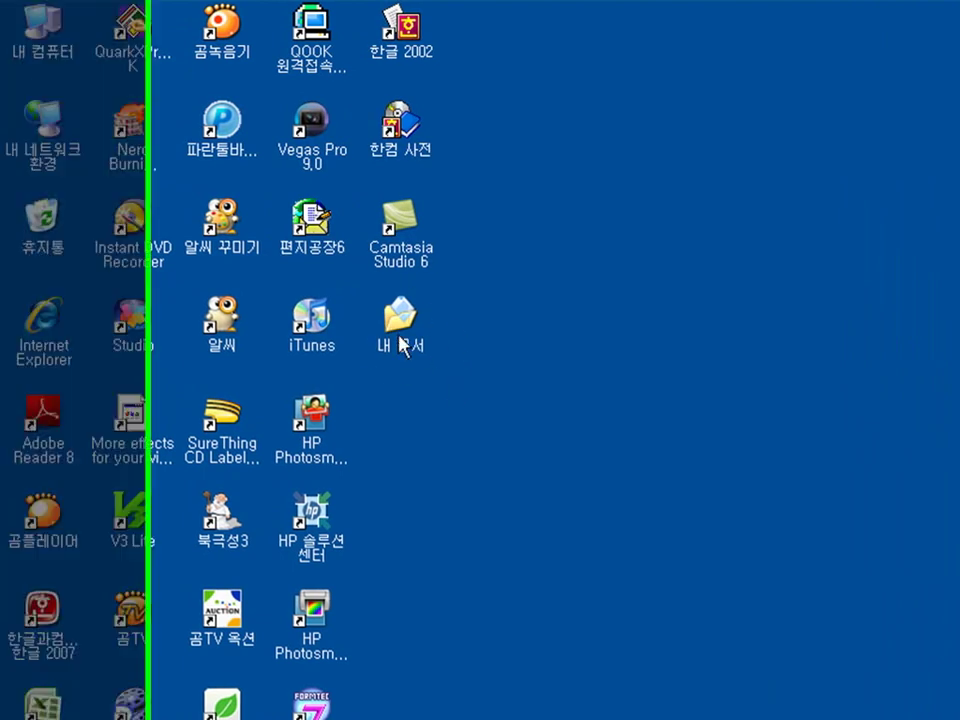
- Open the 내 문서 folder and move its window aside to make room for a second folder window
double_click(400, 337)
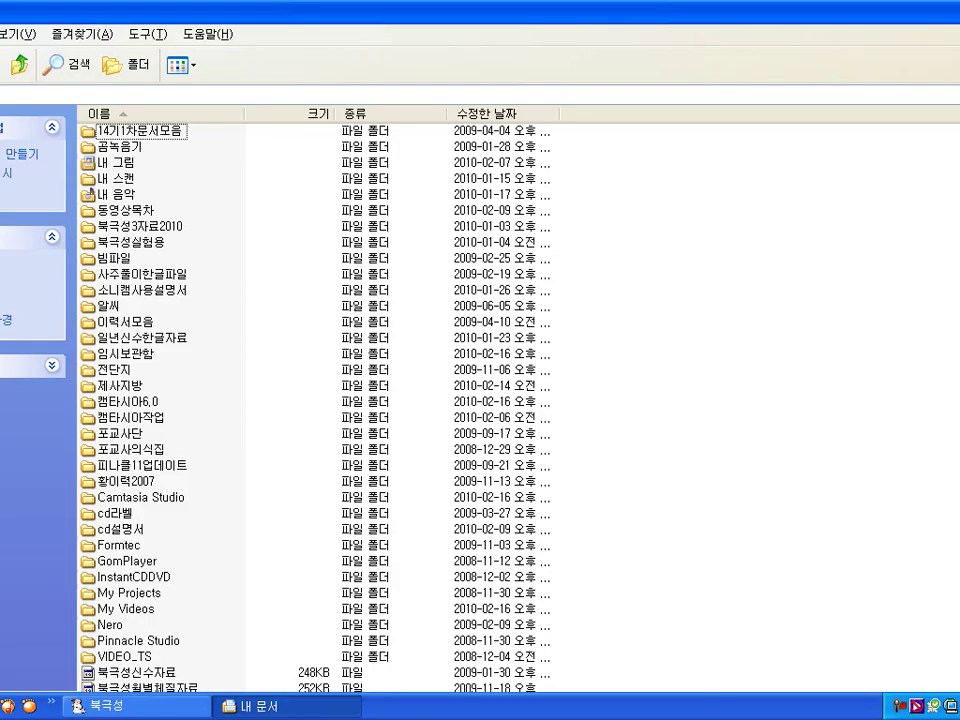
scroll(320, 400, "down", 1)
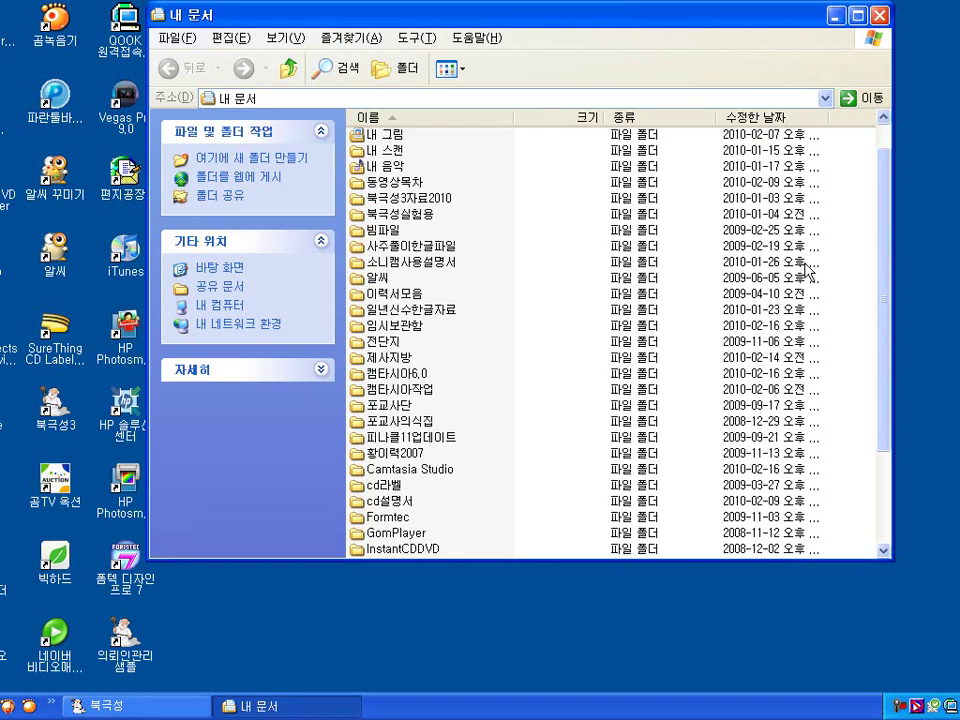
left_click_drag(484, 11, 821, 50)
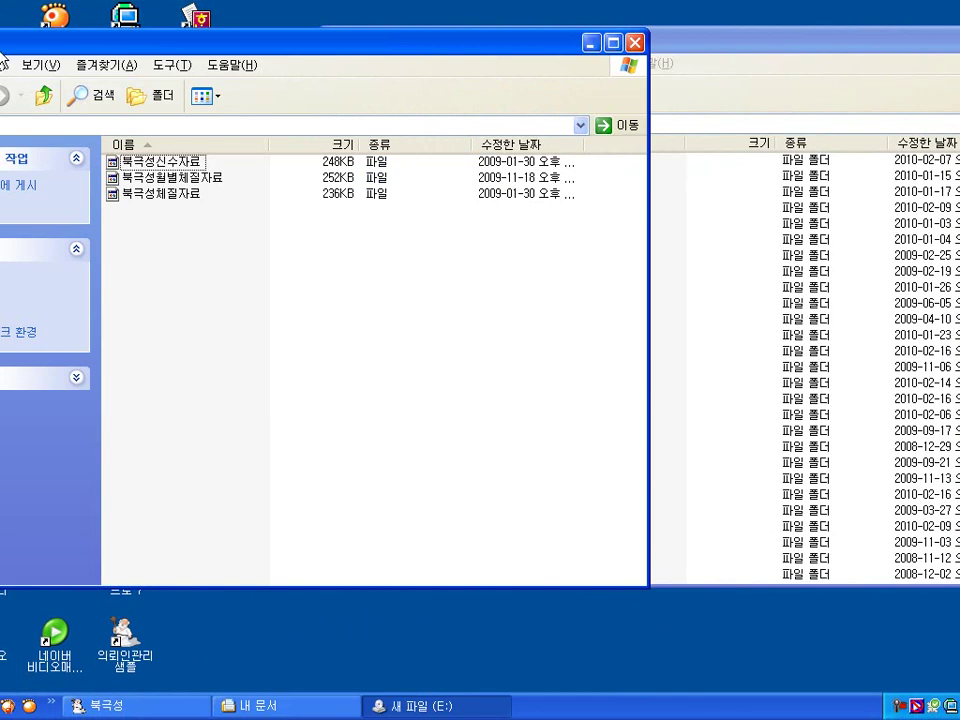
- Go through the three 북극성 data files on the 새 파일 (E:) drive and reposition the 내 문서 window clear of them
left_click(165, 162)
left_click(170, 178)
left_click(184, 193)
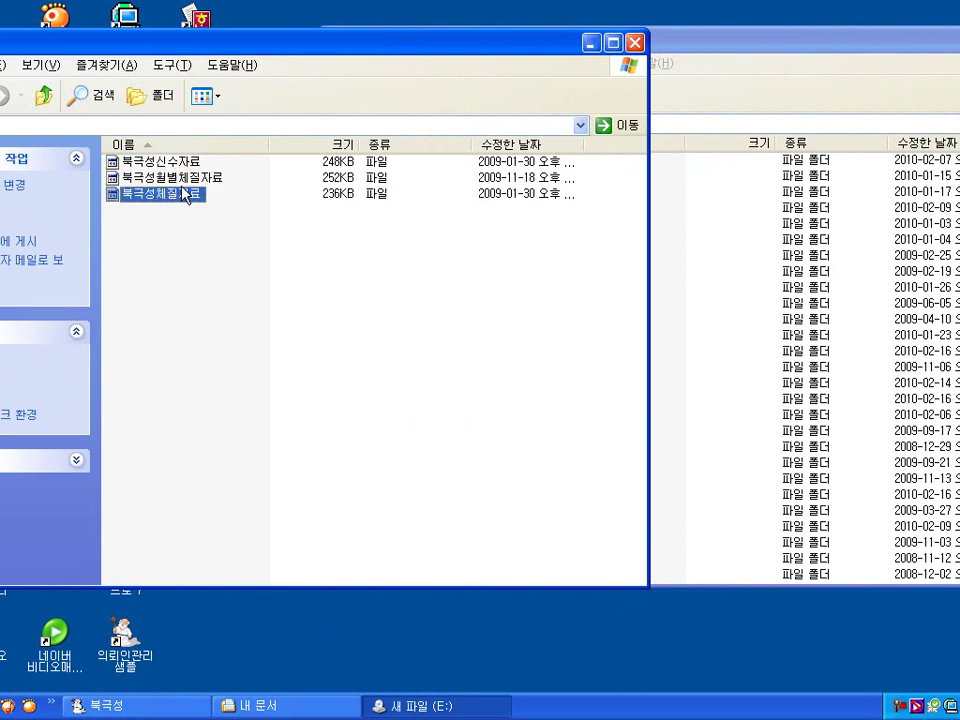
left_click(174, 164)
left_click(774, 43)
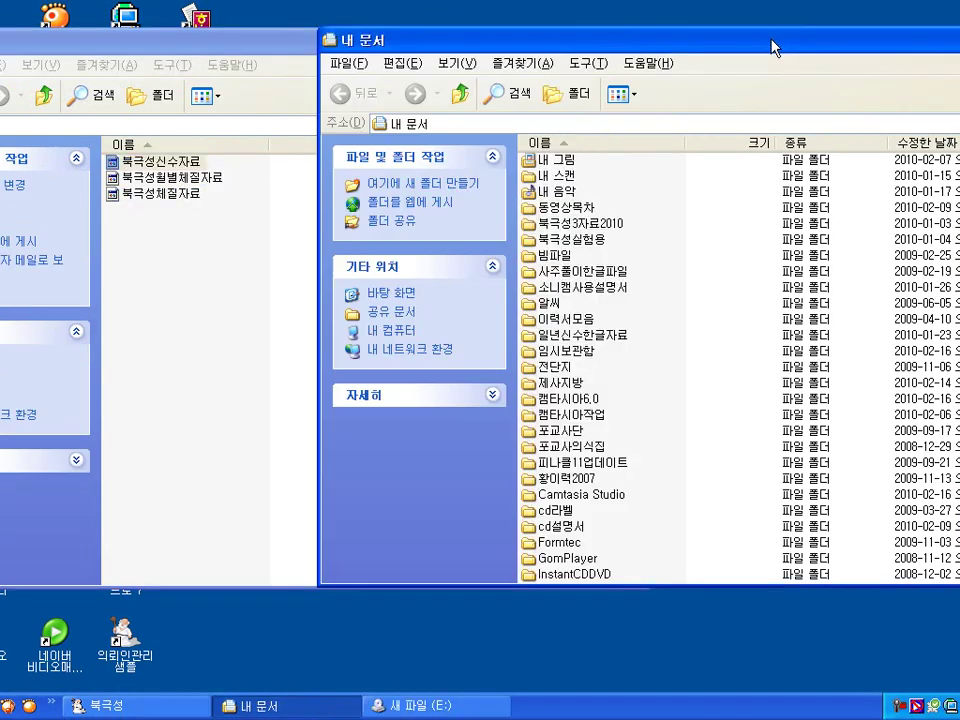
left_click_drag(690, 58, 807, 273)
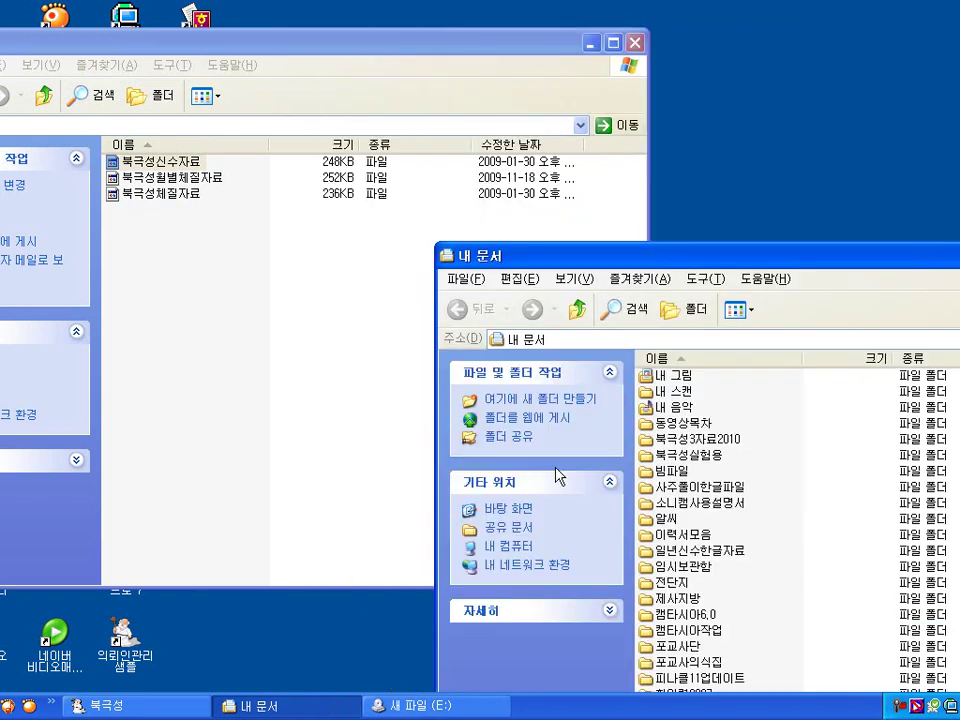
- Copy 북극성신수자료, 북극성월별체질자료 and 북극성체질자료 from the E: drive into 내 문서, replacing the existing files
left_click_drag(176, 167, 767, 420)
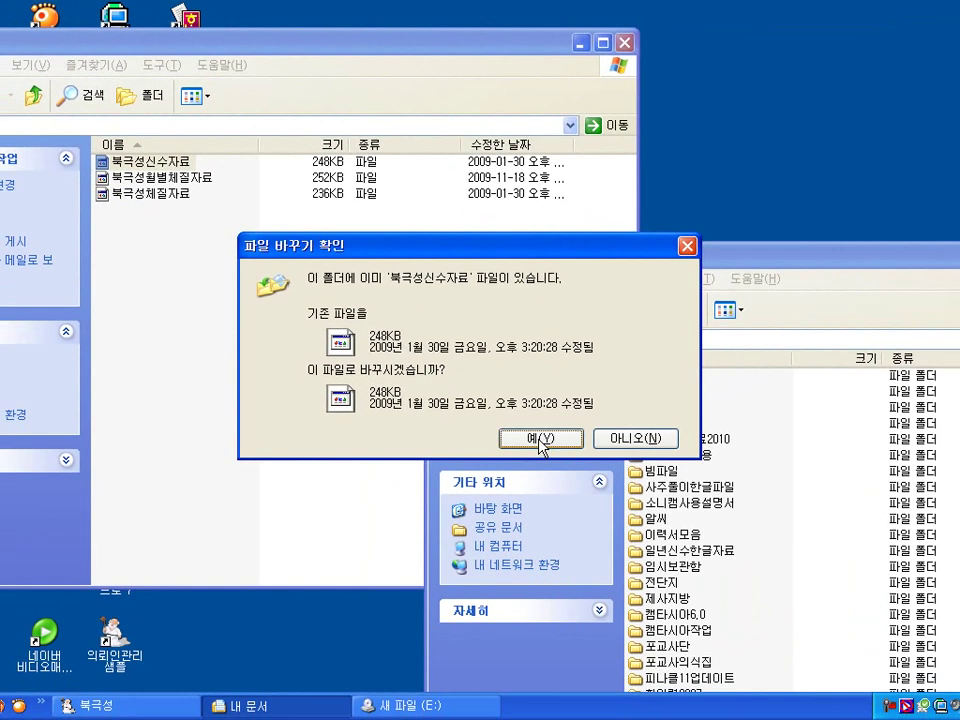
left_click(553, 534)
left_click_drag(166, 183, 690, 442)
left_click(551, 439)
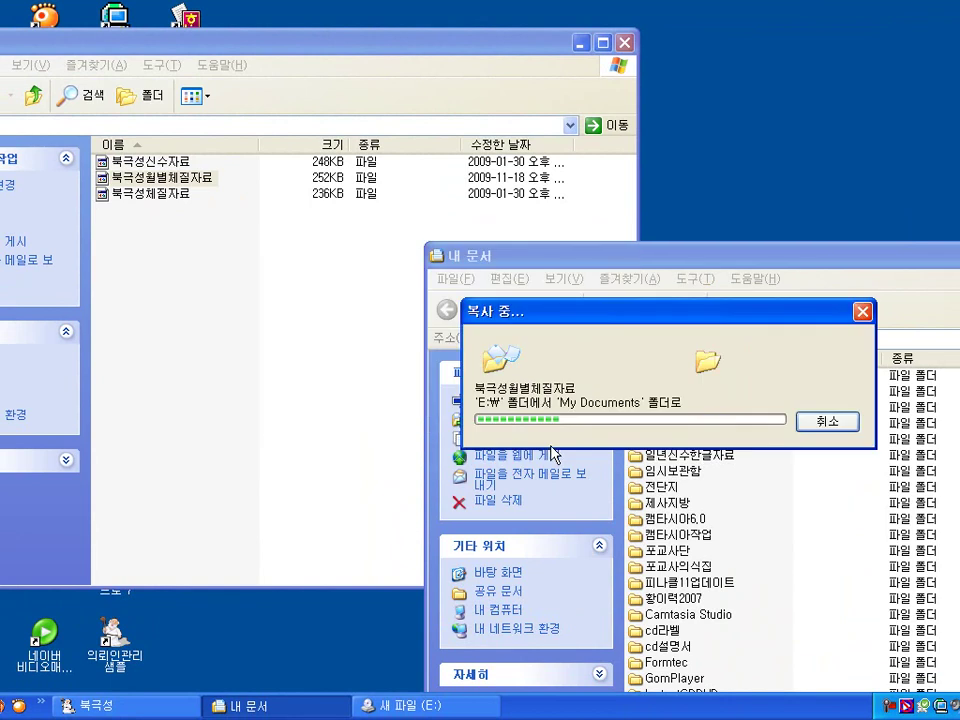
left_click_drag(166, 200, 795, 449)
left_click(541, 439)
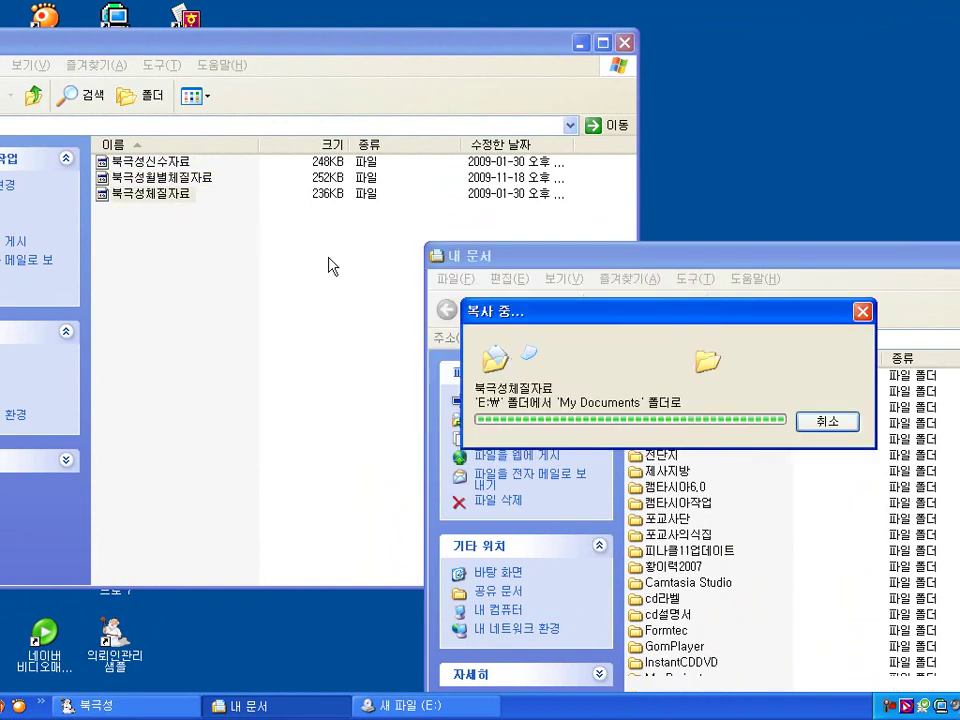
- Bring the copied 북극성 files in 내 문서 into full view, and close the 내 문서 and 새 파일 (E:) windows
left_click_drag(600, 255, 148, 14)
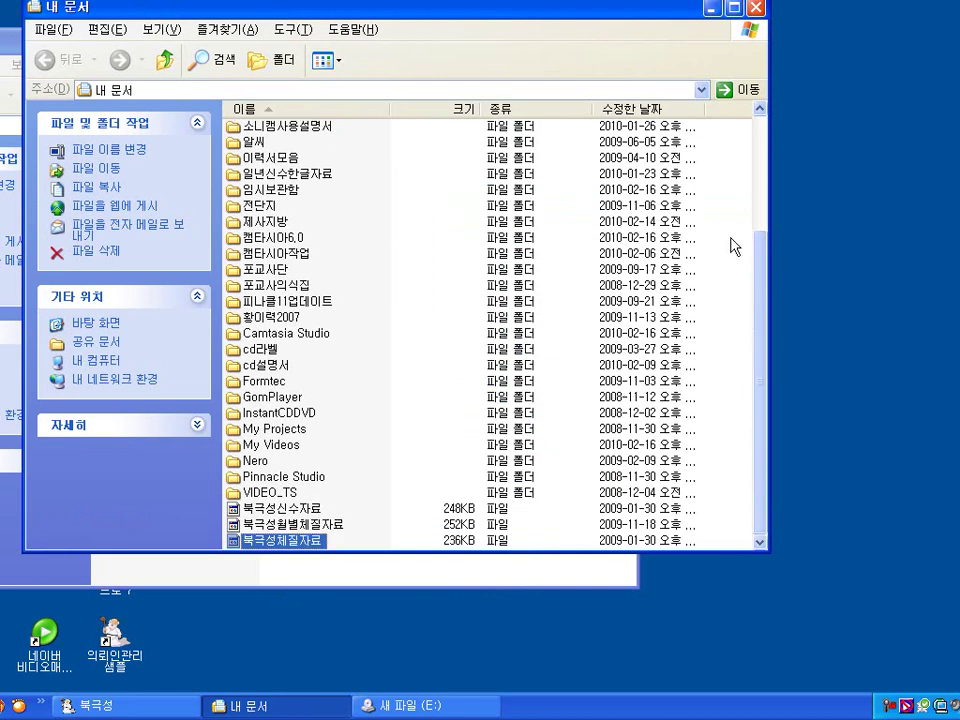
left_click(760, 10)
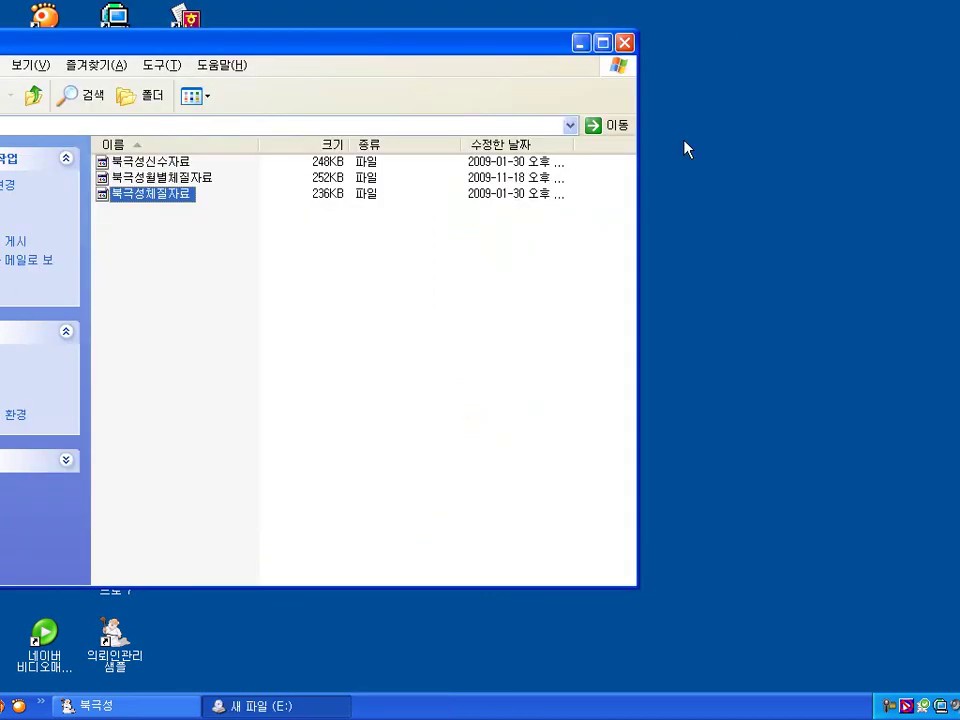
left_click(624, 44)
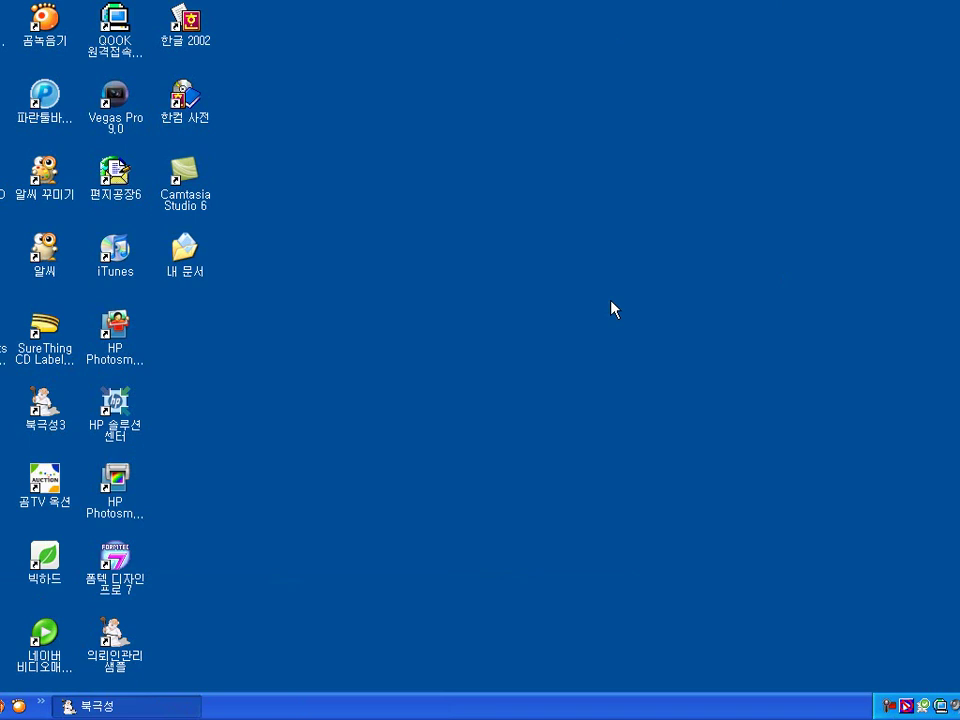